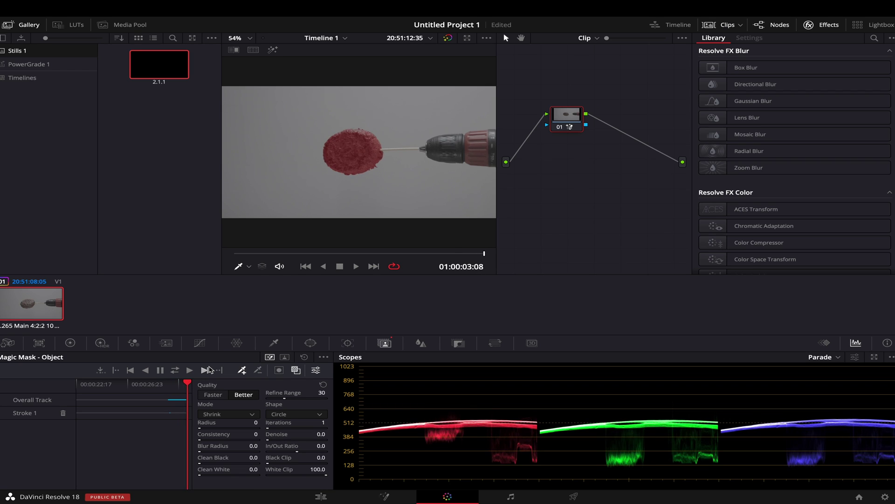
Step: Add an alpha output to the masked patty's node graph and turn the retimed 4H5A6338.MP4 clip into a compound clip named Compound Clip 1
right_click(588, 214)
left_click(625, 246)
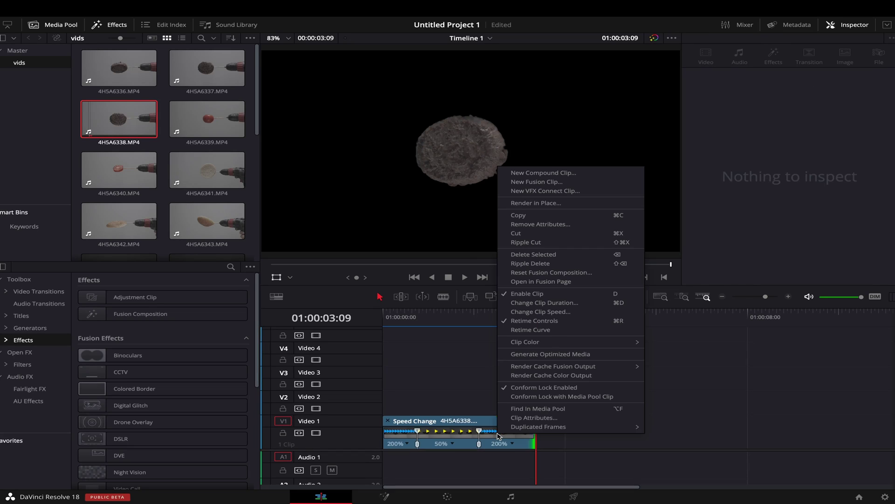
left_click(538, 173)
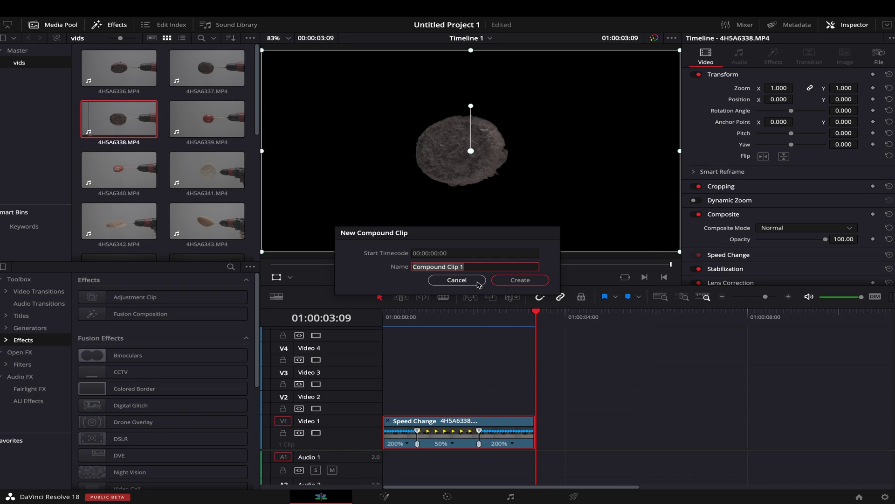
key("Return")
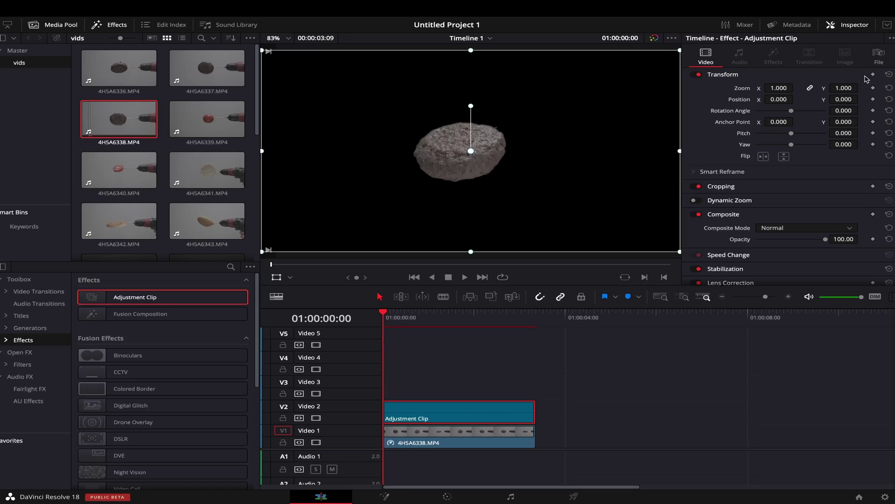
Step: Paste only the Position attribute from the adjustment clip onto the 4H5A6338.MP4 clip, maintaining keyframe timing
key("space")
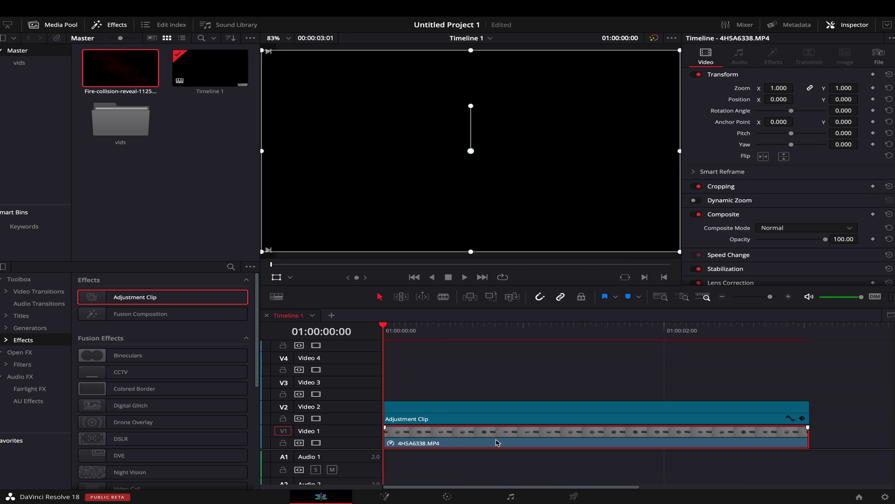
key("alt+v")
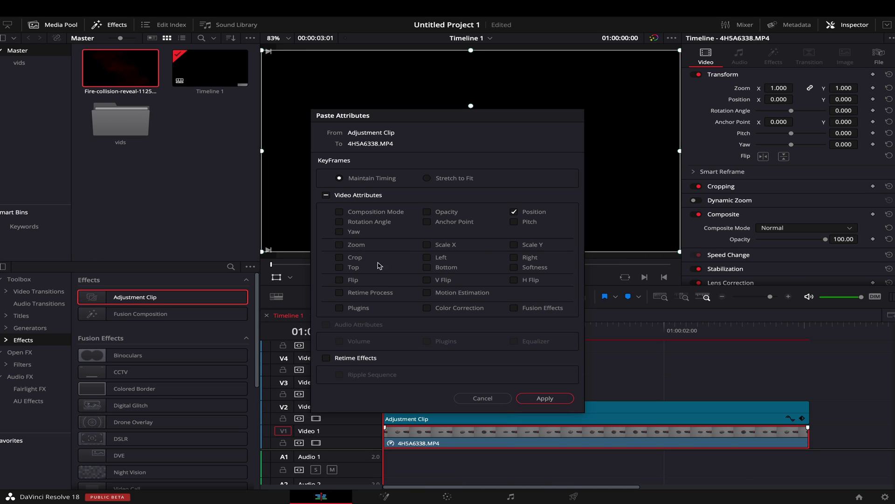
left_click(549, 397)
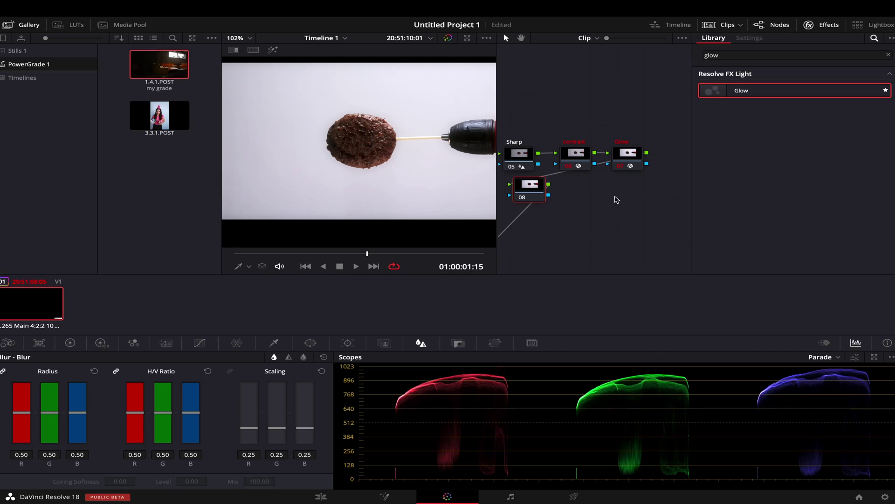
Step: Paint a Magic Mask object stroke over the patty on node 08, track it in both directions, and play the result on the edit timeline
left_click_drag(517, 194, 540, 208)
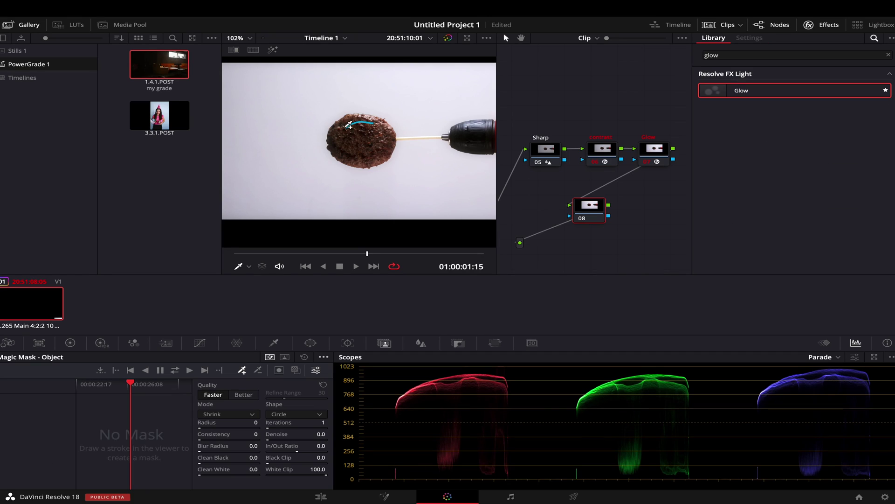
left_click_drag(341, 140, 392, 140)
left_click(176, 372)
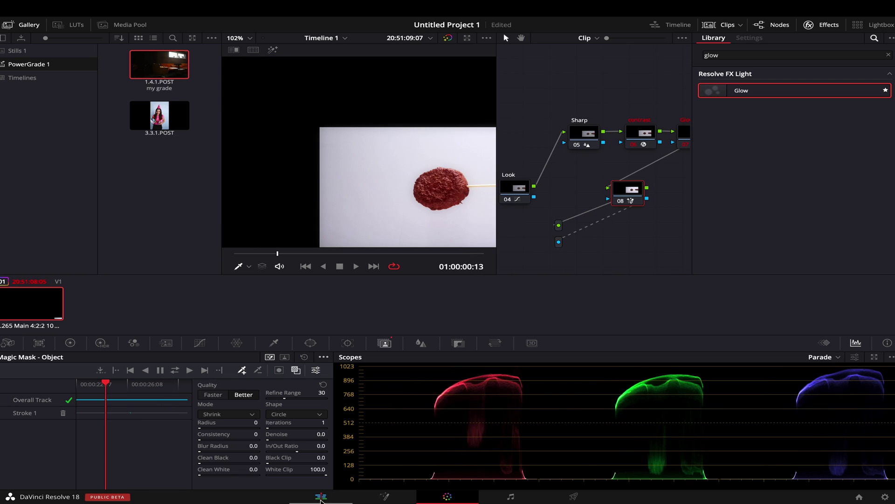
left_click(320, 497)
key("space")
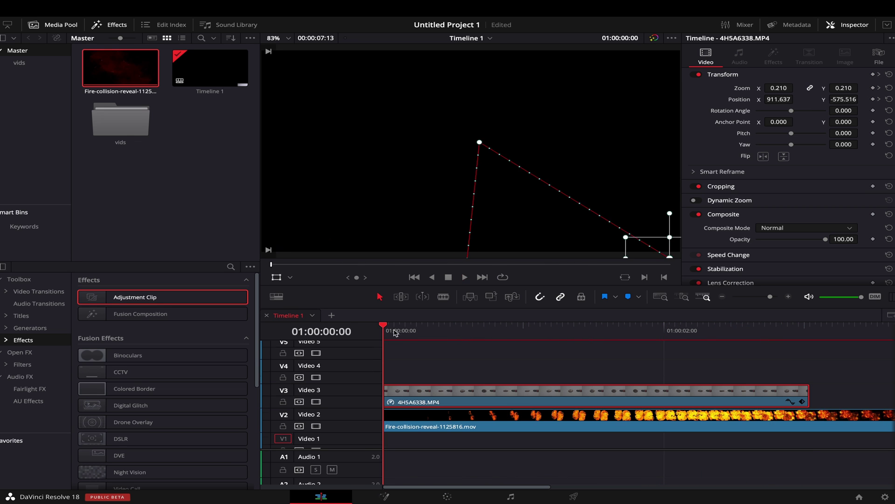
Step: Apply Gaussian Blur to the Fire-collision-reveal clip on Video 2 and play back the composite
left_click(412, 334)
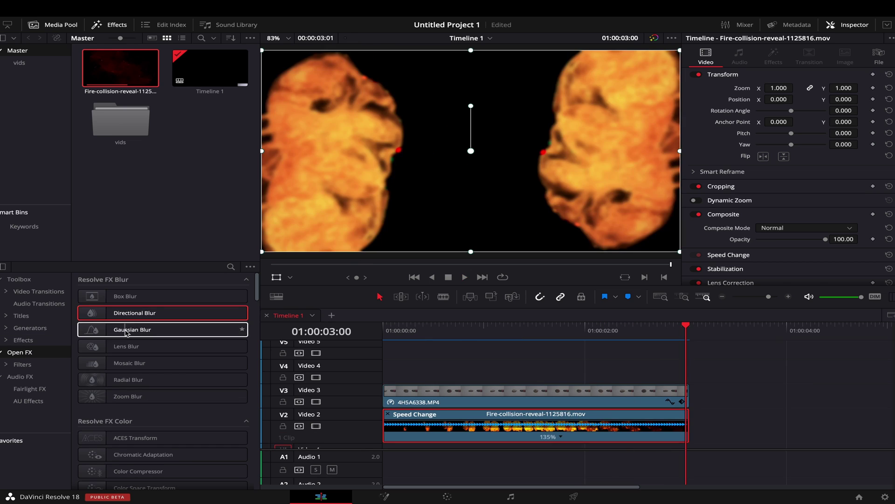
left_click_drag(126, 333, 391, 425)
left_click(383, 329)
key("space")
key("j")
scroll(380, 329, "down", 3)
left_click(388, 330)
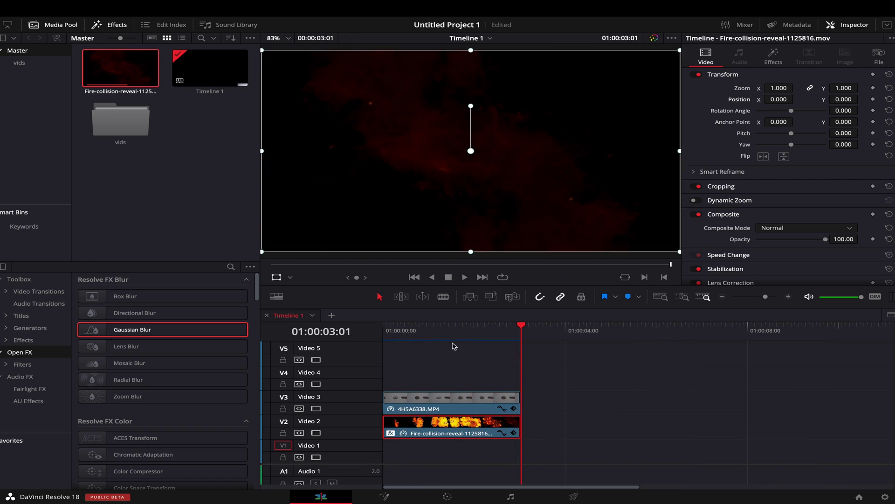
left_click(451, 402)
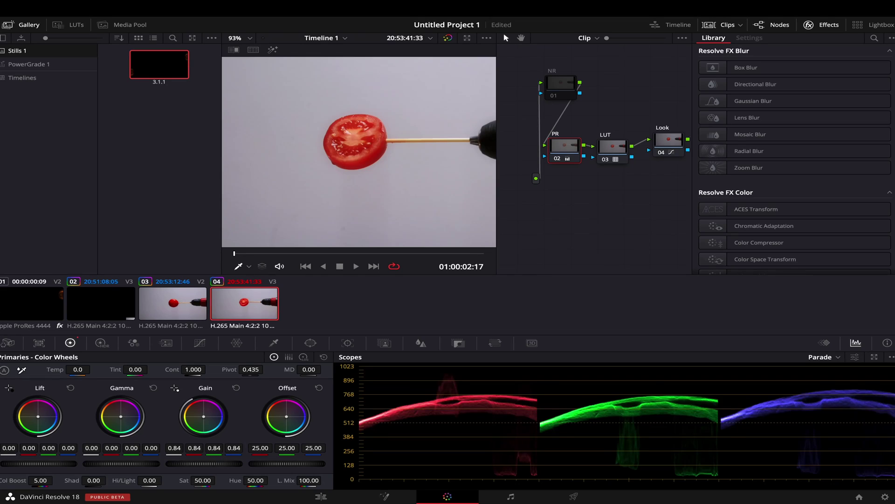
Step: Set the tomato clip's Gain to 0.82, convert 4H5A6340.MP4 on Video 3 into a Fusion clip, and open it in Fusion
left_click_drag(204, 463, 198, 463)
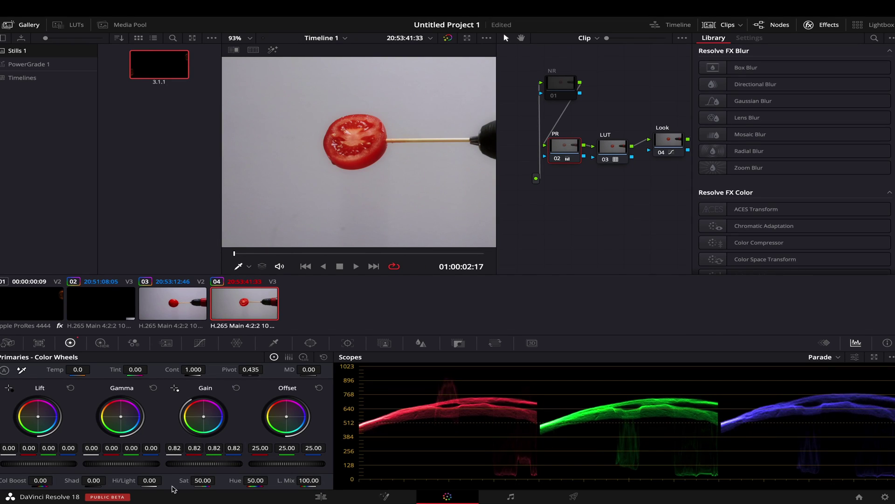
left_click(320, 496)
right_click(569, 371)
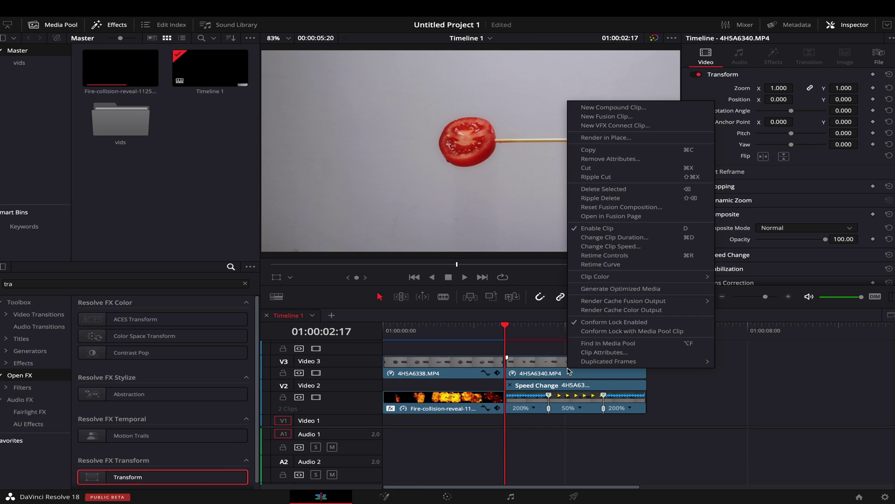
left_click(621, 117)
left_click(387, 496)
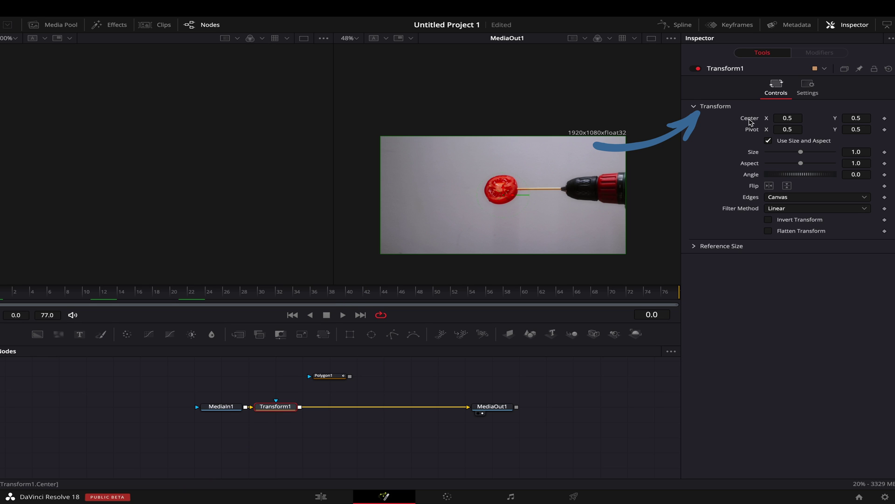
Step: Animate the Transform1 center along a path from about X -0.048, Y -0.062 beyond the lower-left corner into the frame, and preview it
right_click(749, 121)
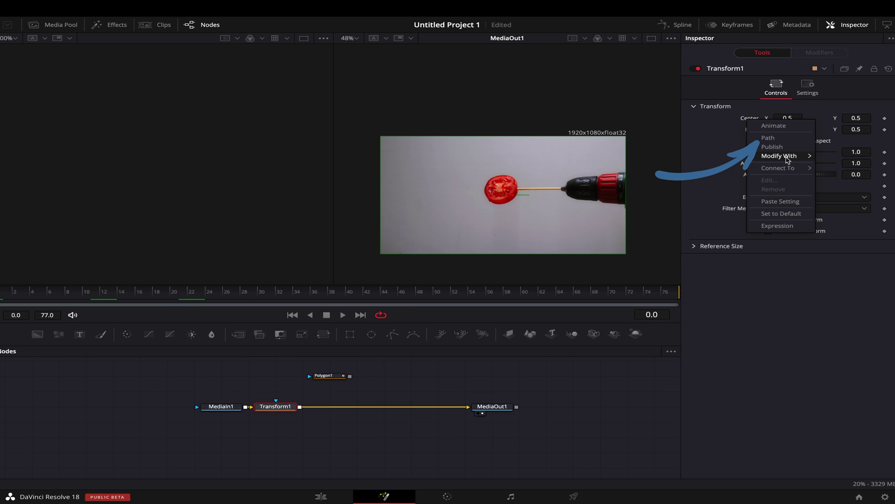
left_click_drag(504, 195, 370, 265)
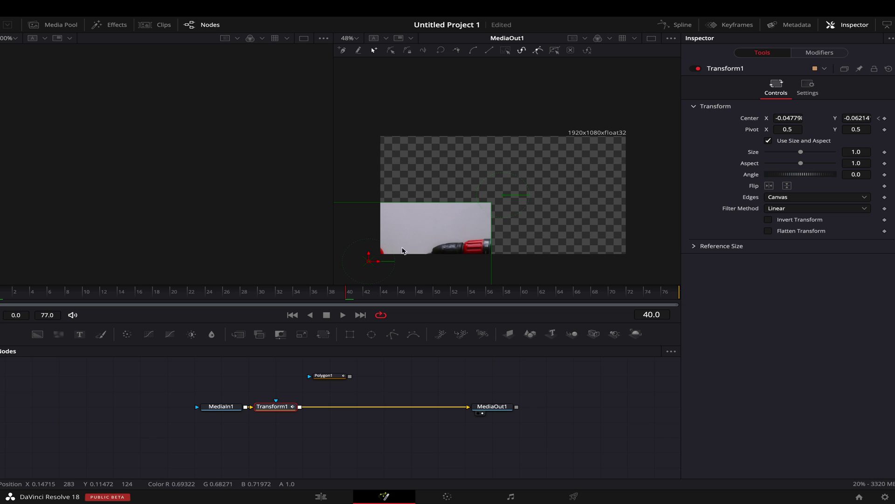
left_click_drag(370, 263, 512, 187)
key("space")
Step: Place the Transform1 center at about X 0.718, Y 0.853 at frame 54 to shape the tomato's arc, and play the motion
scroll(516, 243, "down", 2)
left_click_drag(523, 252, 497, 211)
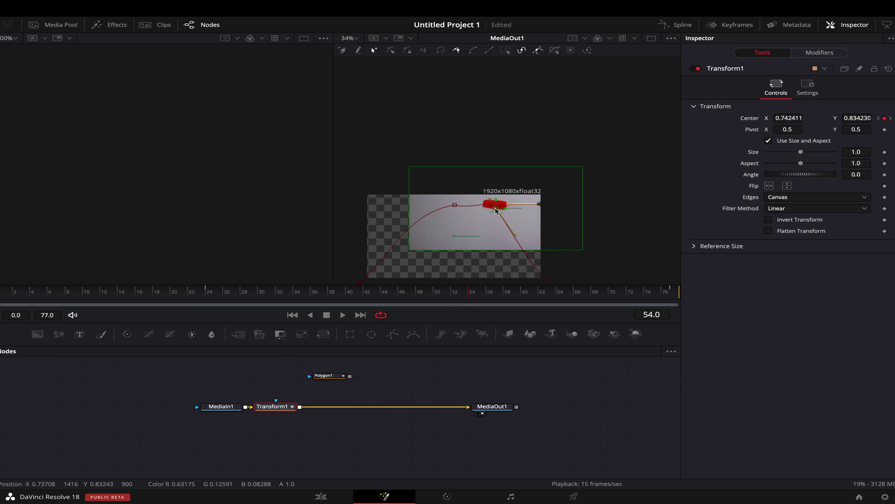
scroll(467, 214, "up", 4)
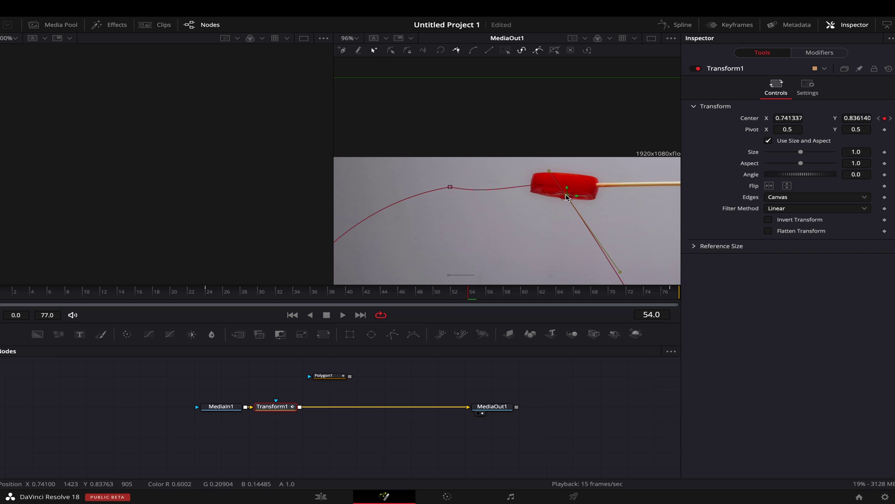
left_click_drag(568, 196, 556, 192)
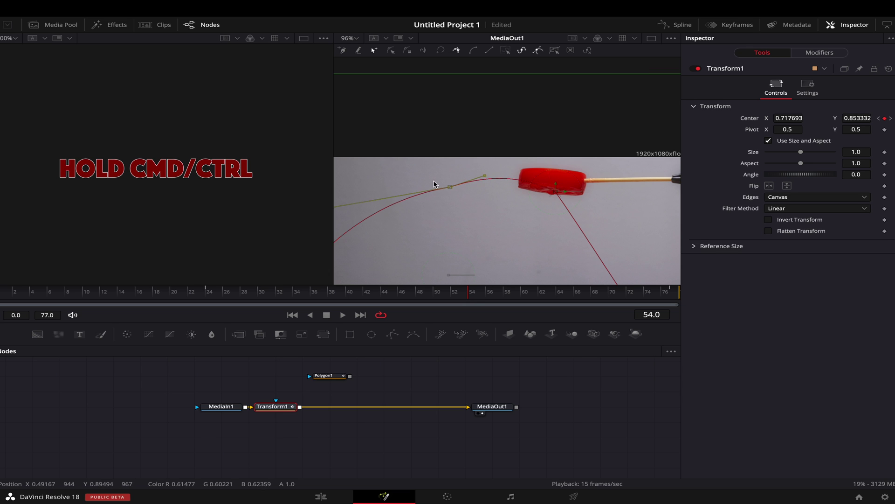
key("space")
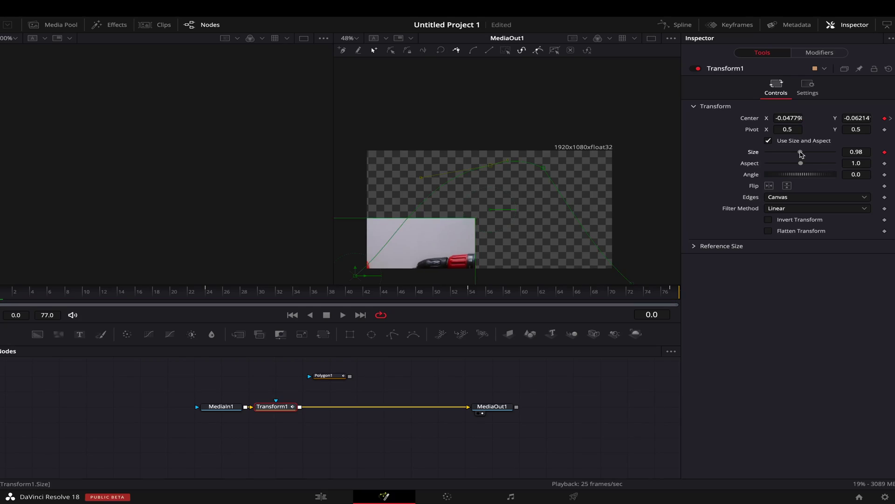
Step: Reduce the Transform1 size to 0.31 at frame 0 and play back the animation
left_click_drag(794, 153, 785, 153)
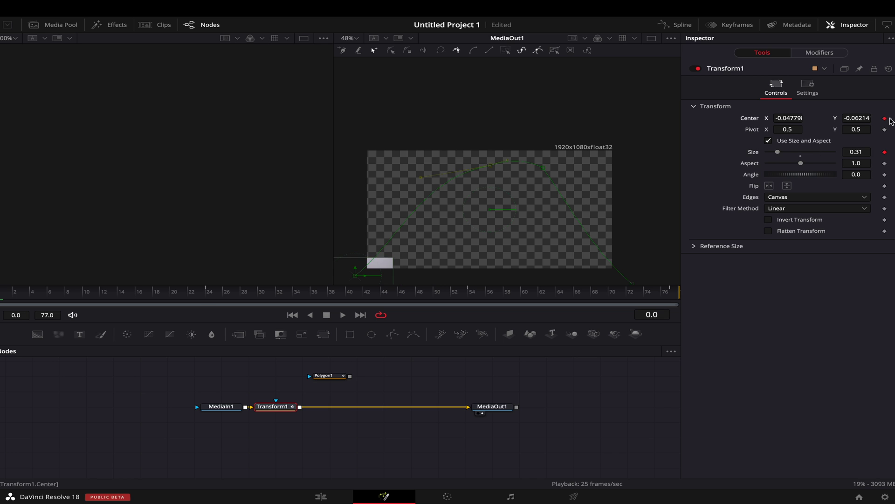
key("space")
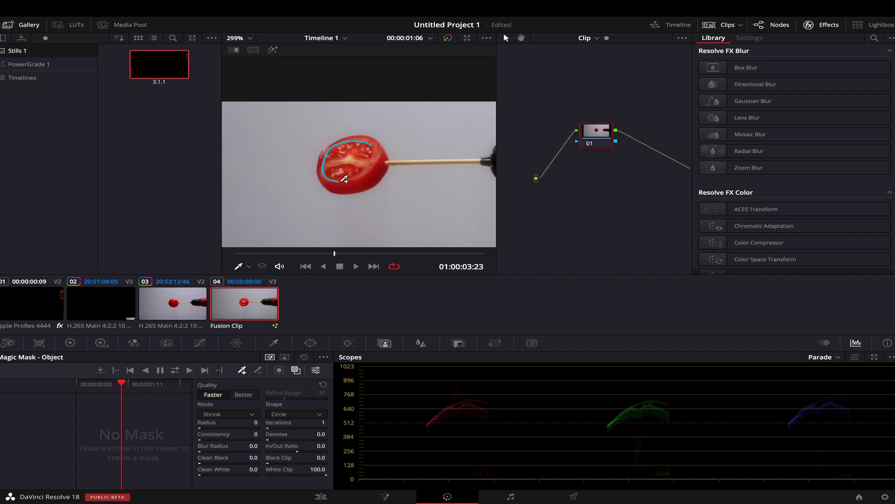
Step: Paint a Magic Mask object stroke around the tomato slice in the Fusion clip at 01:00:03:23
left_click_drag(381, 155, 379, 155)
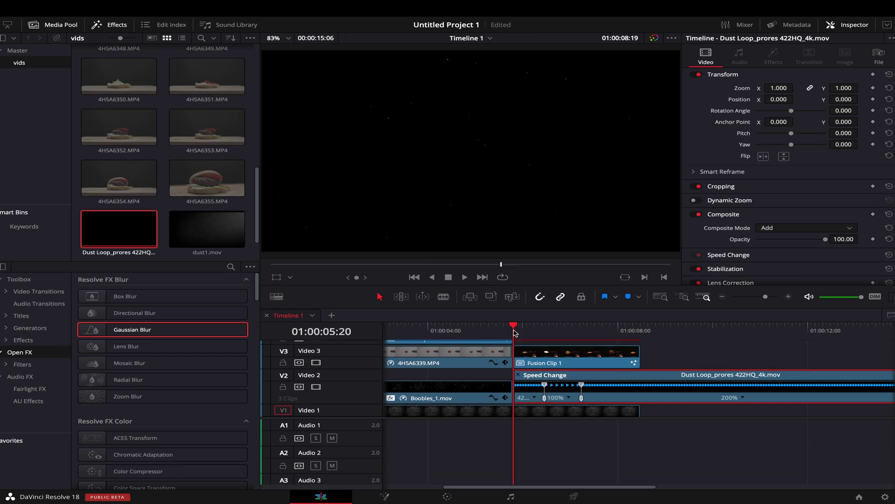
Step: Set the last speed segment of the Dust Loop clip on Video 2 to 400% and play it back from the clip's start
key("space")
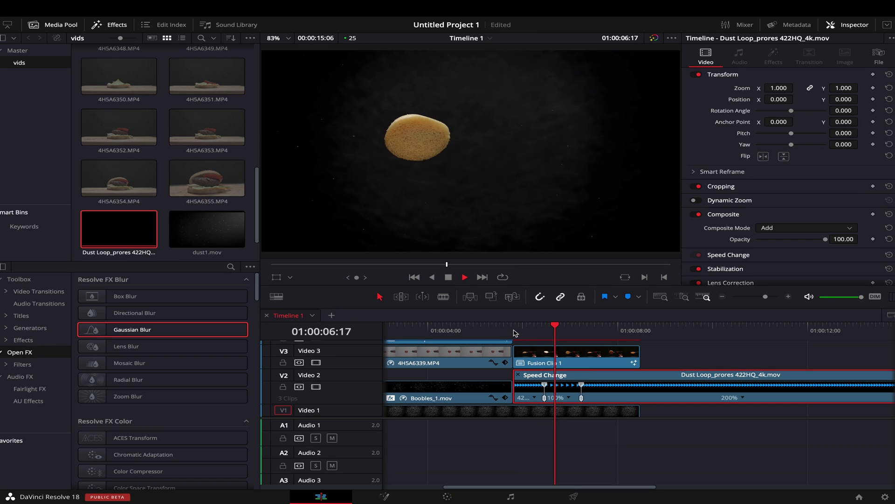
key("space")
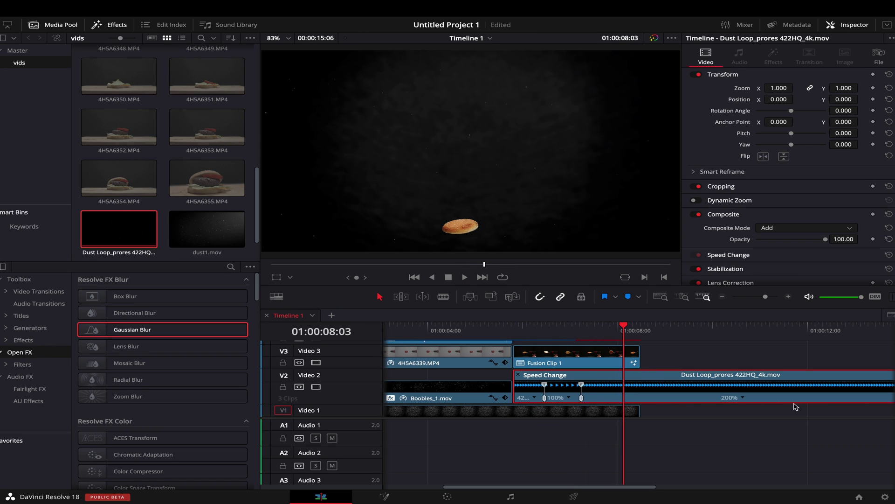
left_click(741, 398)
mouse_move(773, 428)
left_click(842, 490)
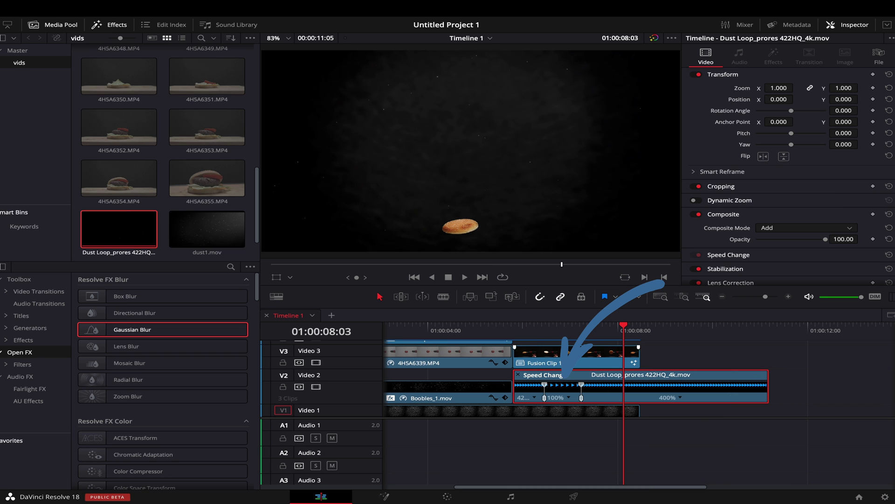
left_click(514, 334)
key("space")
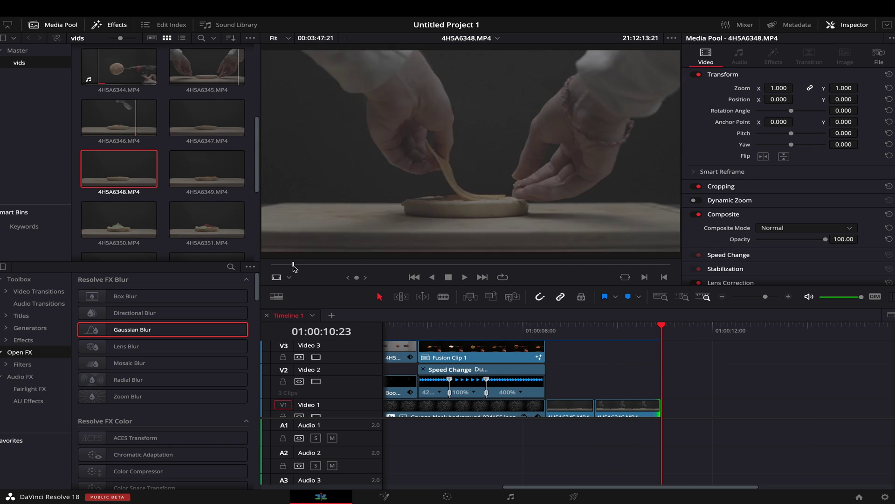
Step: Append the marked part of 4H5A6348.MP4 to the end of the timeline
key("shift+F12")
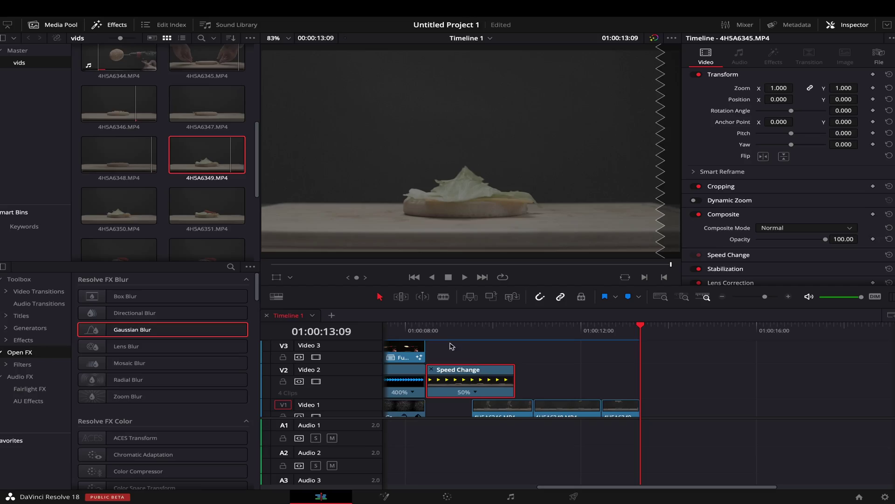
Step: Set the Retime Process of the 50% slowed 4H5A6345.MP4 clip to Optical Flow, playing the clip before and after the change
left_click(426, 332)
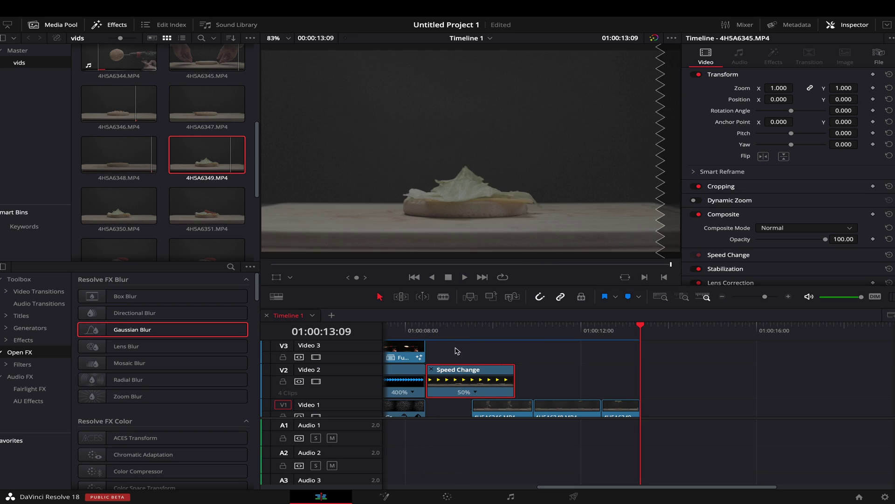
left_click(433, 334)
left_click(433, 334)
key("space")
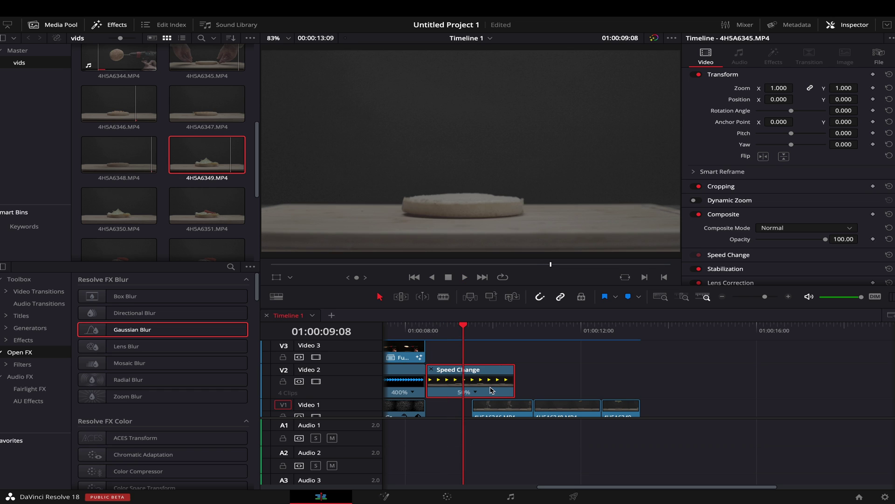
scroll(880, 233, "down", 4)
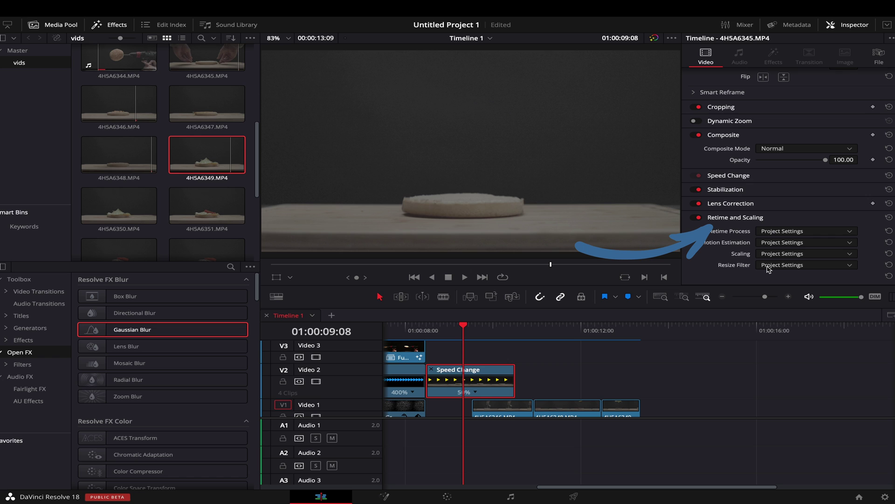
left_click(783, 234)
left_click(783, 273)
left_click(425, 331)
key("space")
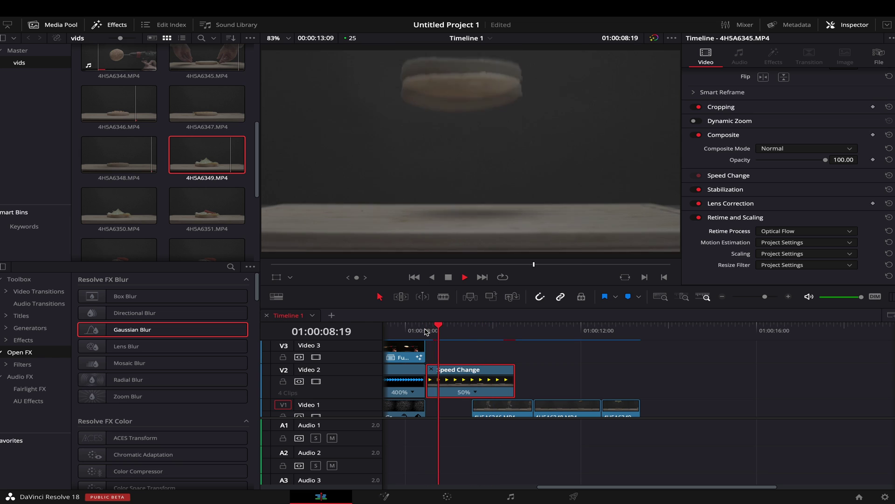
Step: Set the Motion Estimation of the 4H5A6345.MP4 clip to Speed Warp and replay the clip from its start
left_click(787, 242)
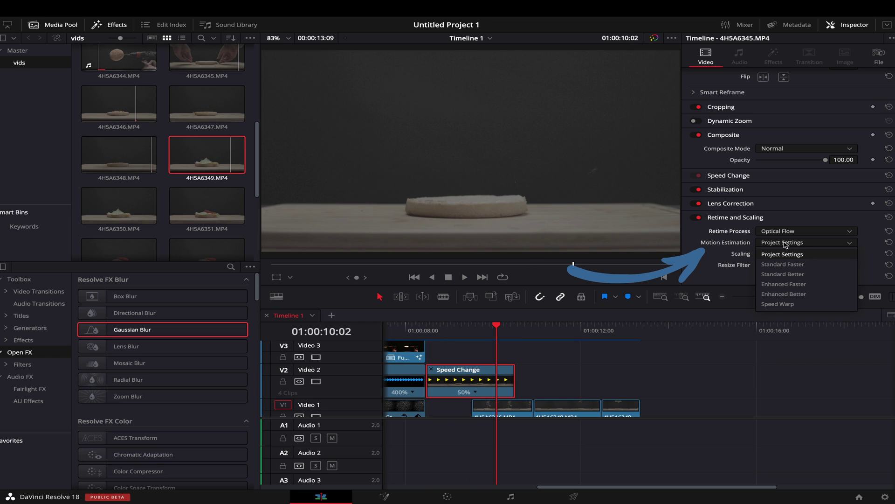
left_click(789, 303)
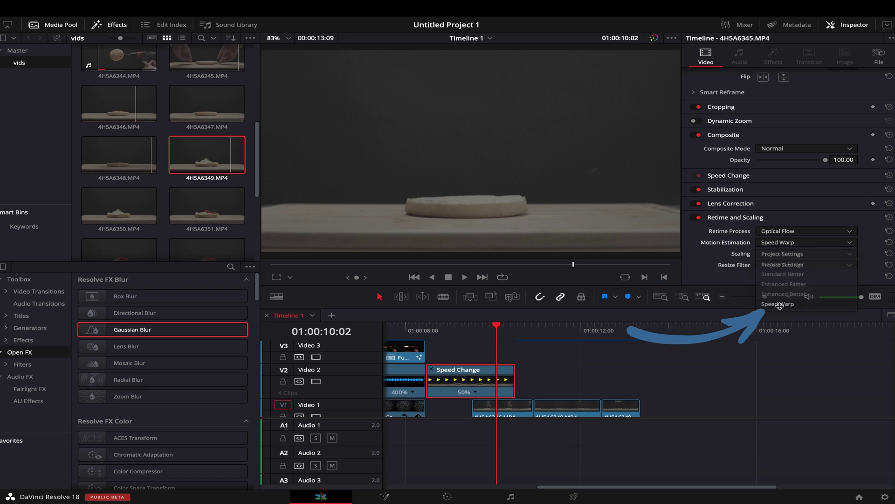
left_click(425, 330)
key("space")
left_click(430, 334)
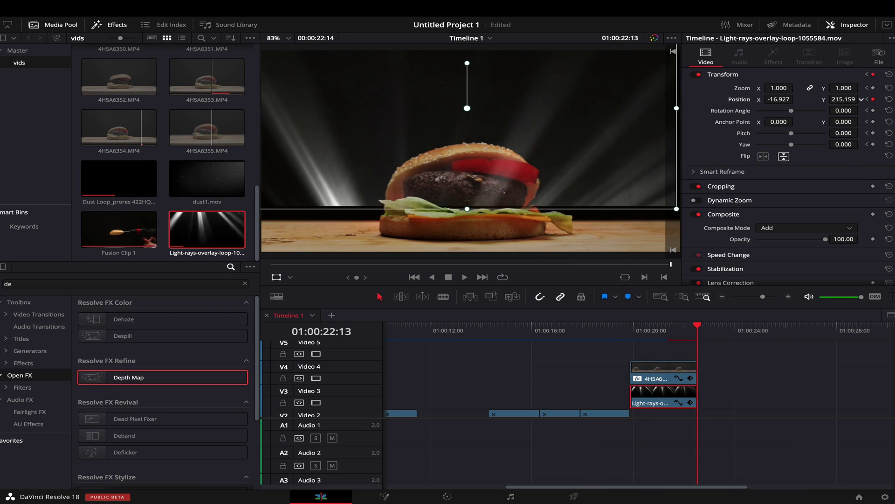
Step: Increase the light-rays overlay's zoom at 01:00:22:13 and play the shot from its beginning
left_click_drag(779, 88, 797, 88)
left_click(648, 331)
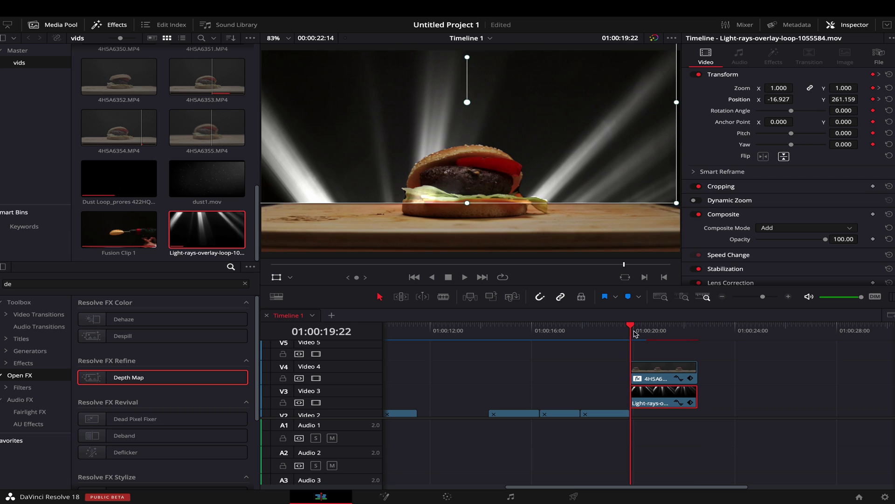
key("space")
Step: Set the Near Limit of the Depth Map effect on the burger clip 4H5A6354.MP4 to 0.820
left_click(663, 369)
key("space")
left_click(773, 56)
key("Up")
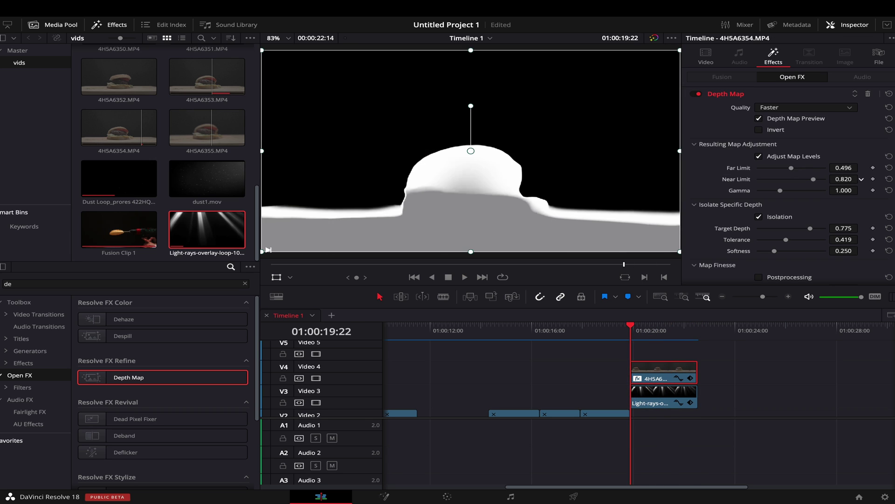
Step: Set the light-rays overlay's Y position to 245.159 at 01:00:19:22
left_click(664, 397)
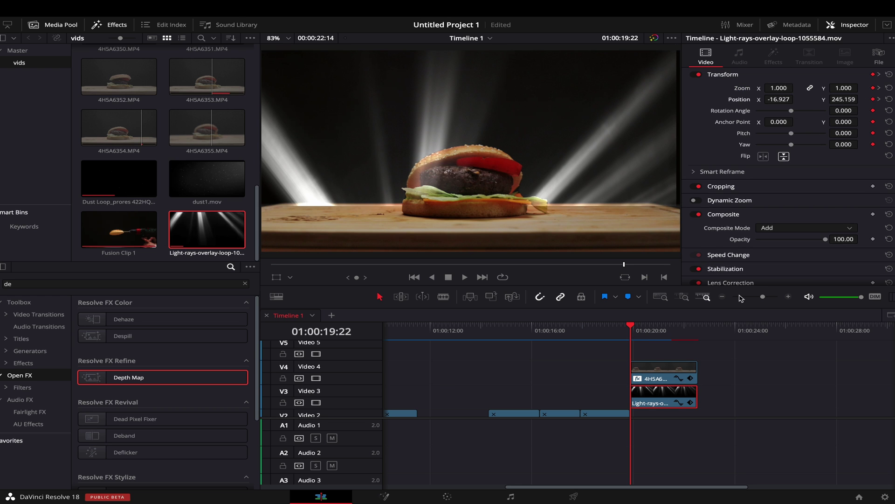